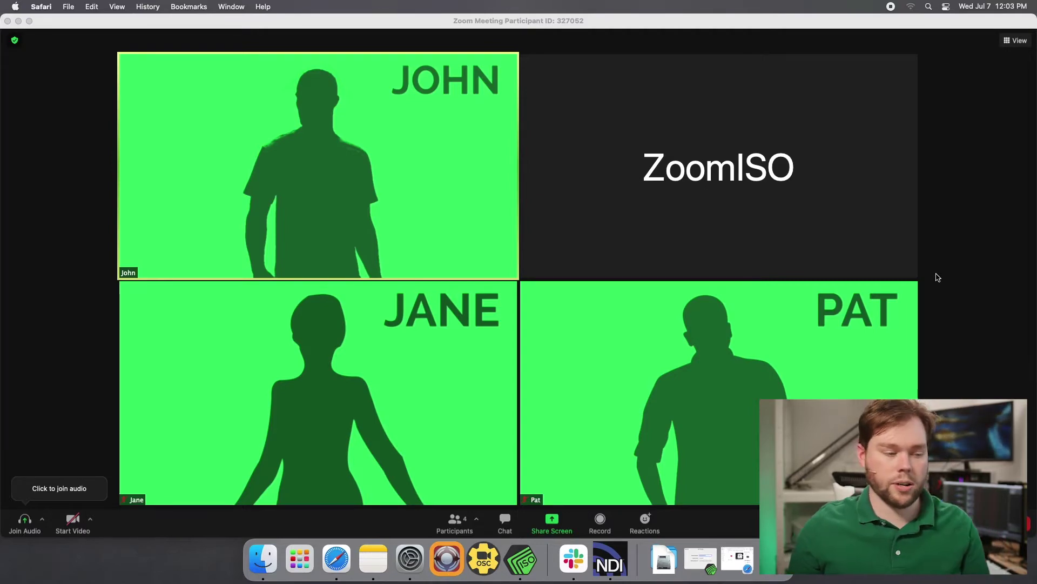
# Step: Bring the ZoomISO Settings window forward, then raise the NDI monitor showing the Secondary output
pyautogui.rightClick(524, 558)
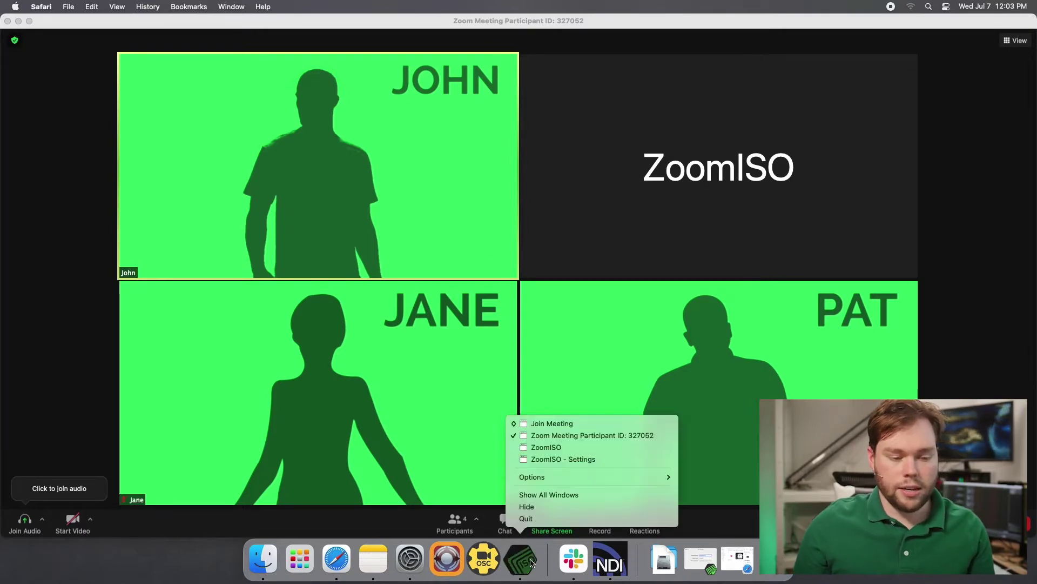
pyautogui.click(549, 495)
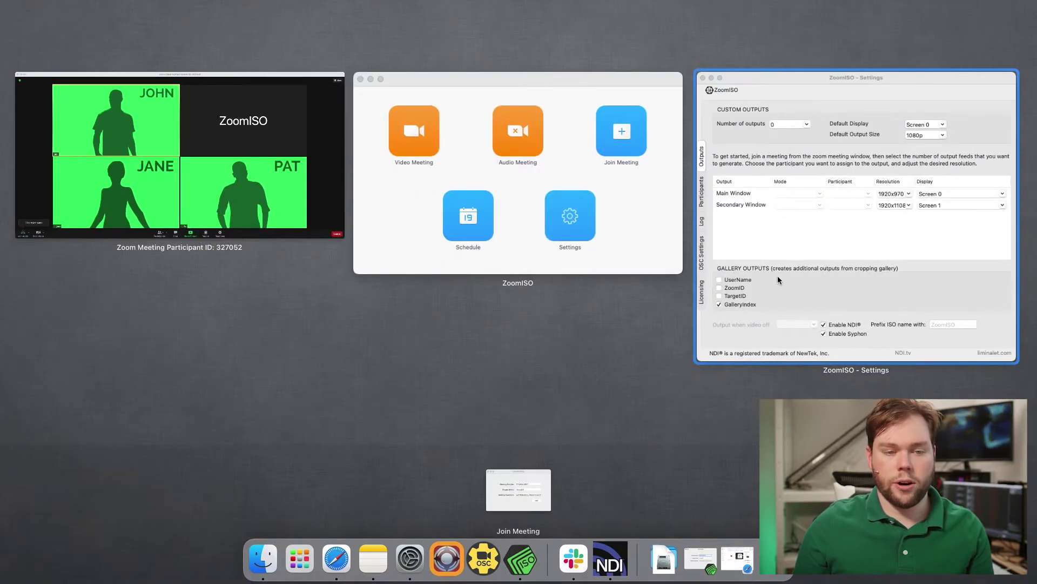
pyautogui.click(768, 296)
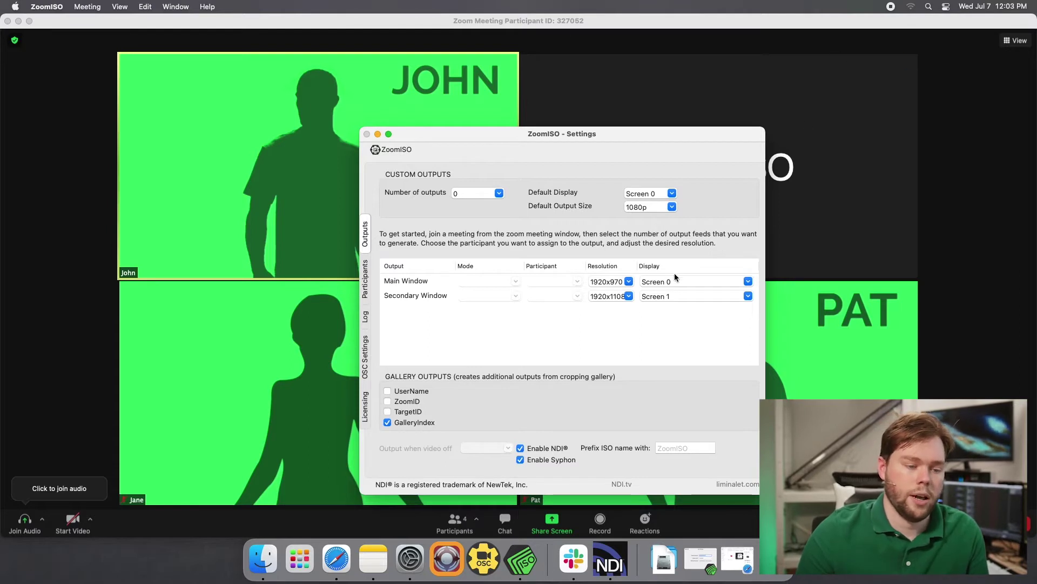
pyautogui.click(610, 559)
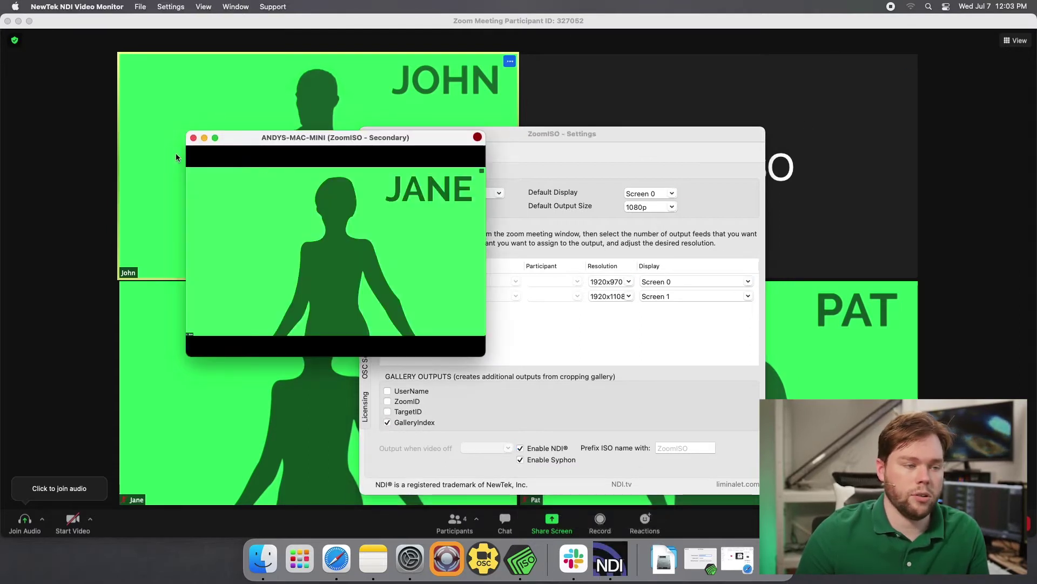
# Step: Switch the NDI monitor to the ZoomISO - Primary source
pyautogui.click(76, 6)
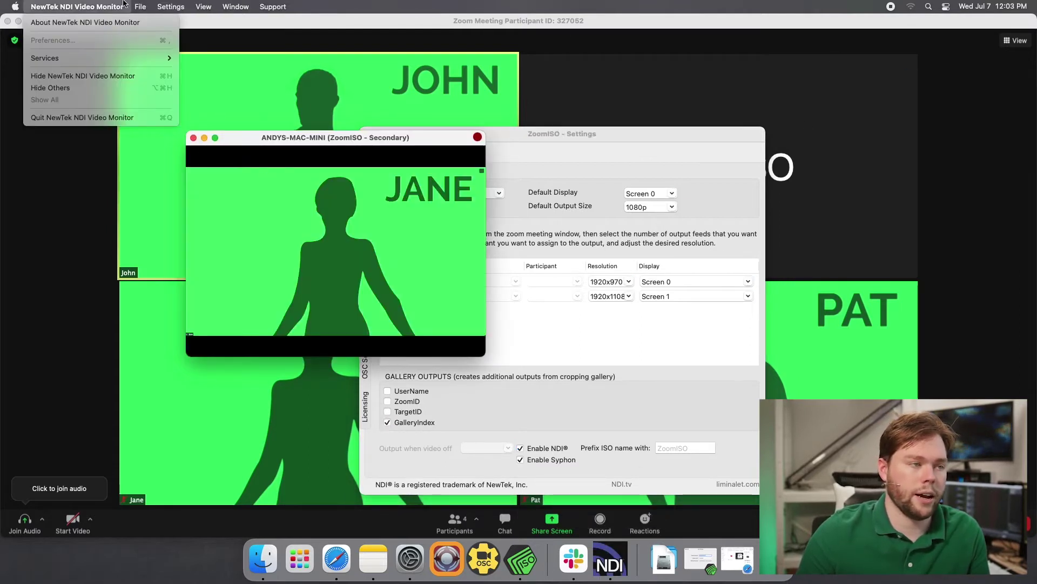
pyautogui.moveTo(136, 7)
pyautogui.moveTo(165, 23)
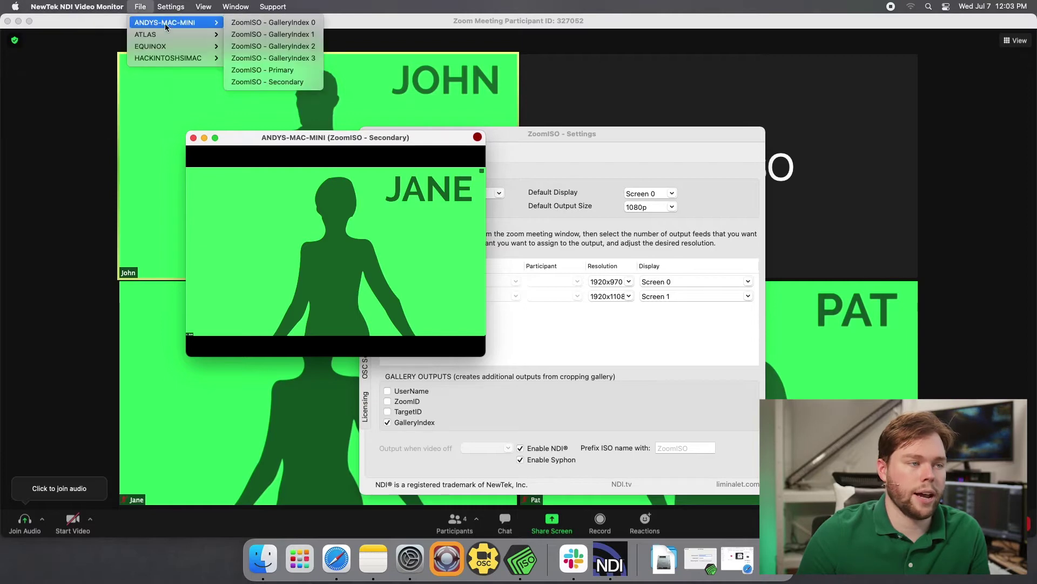
pyautogui.click(283, 70)
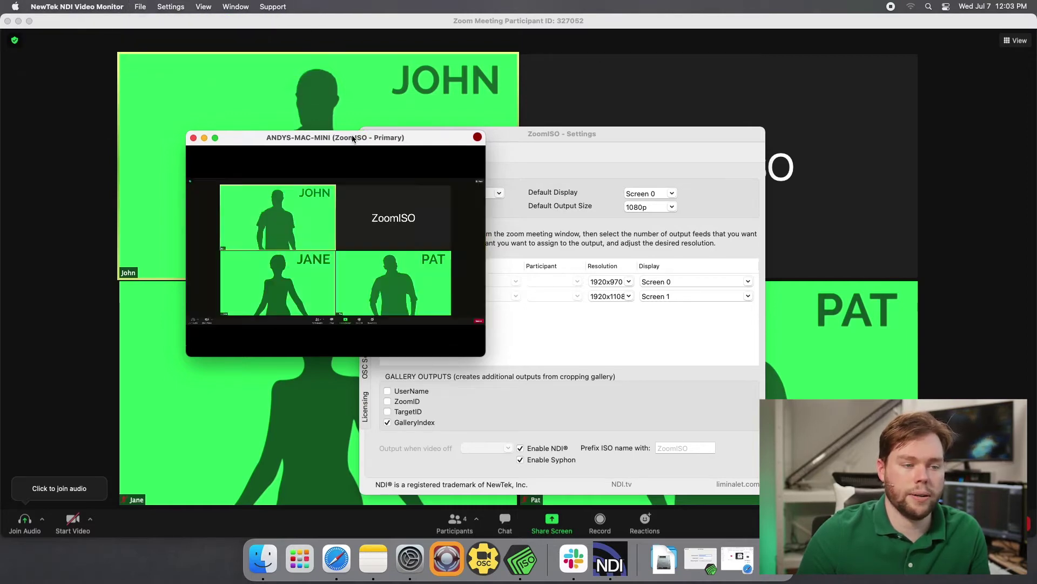
# Step: Move the monitor window to the lower right and close the ZoomISO Settings
pyautogui.moveTo(356, 150); pyautogui.dragTo(658, 195)
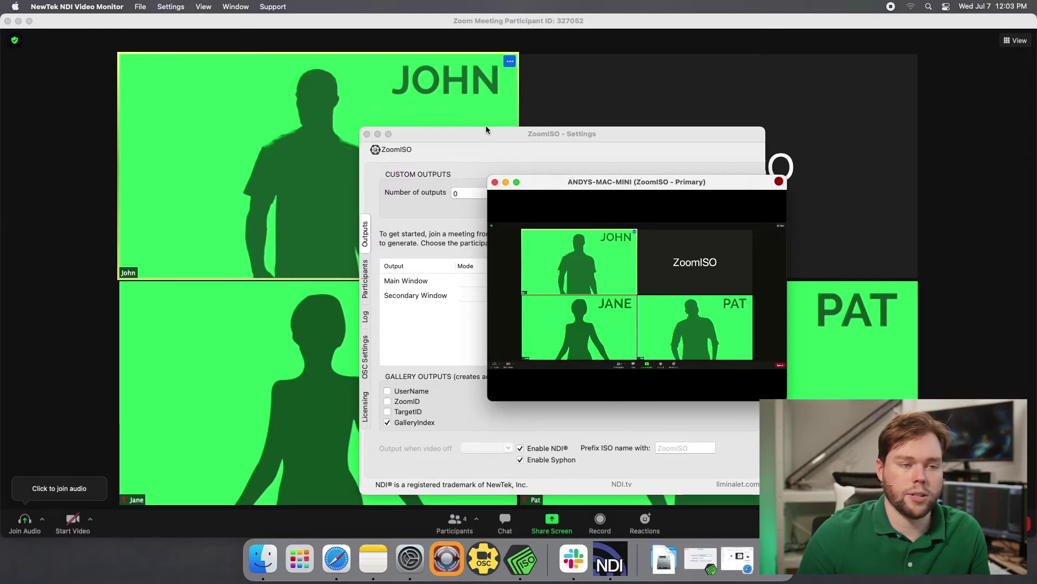
pyautogui.moveTo(623, 184); pyautogui.dragTo(839, 293)
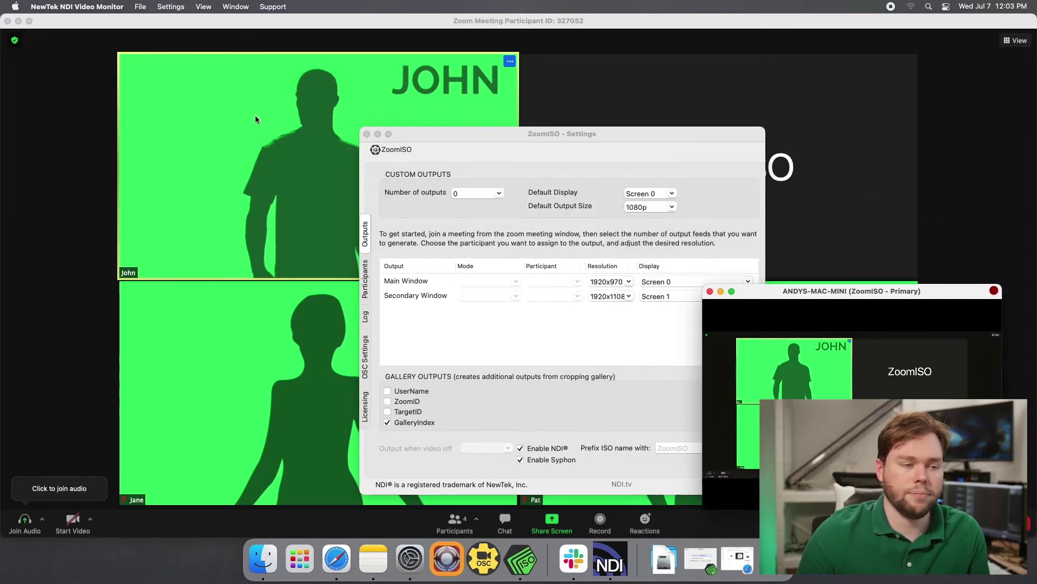
pyautogui.click(367, 134)
# Step: Reorder the gallery tiles so the bottom-right participant comes first, then check the monitor
pyautogui.moveTo(321, 151); pyautogui.dragTo(702, 216)
pyautogui.moveTo(702, 377); pyautogui.dragTo(325, 165)
pyautogui.click(610, 559)
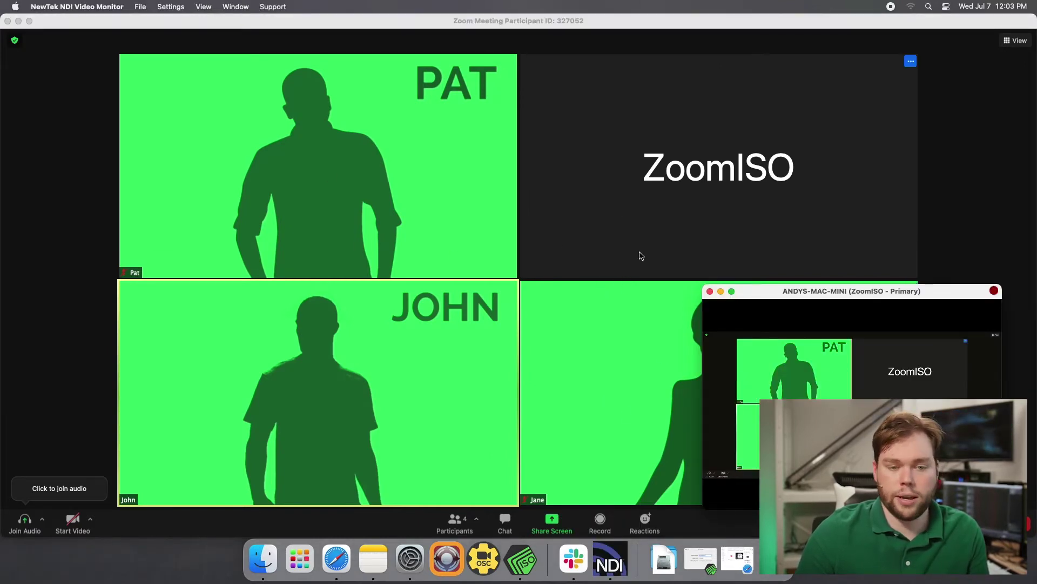
# Step: Switch the meeting to Speaker view and check the Primary feed in the NDI monitor
pyautogui.click(1016, 41)
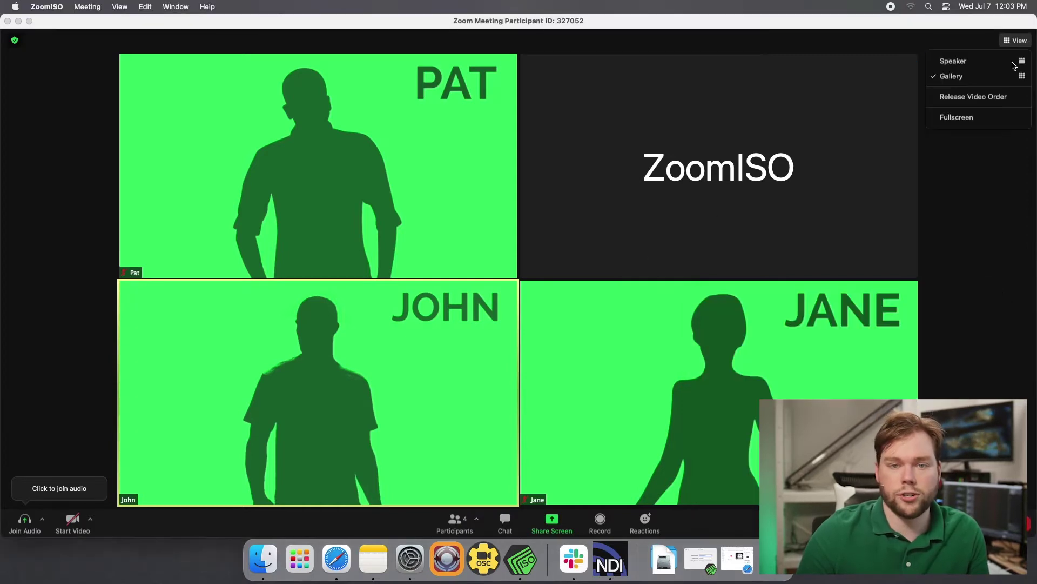
pyautogui.click(994, 62)
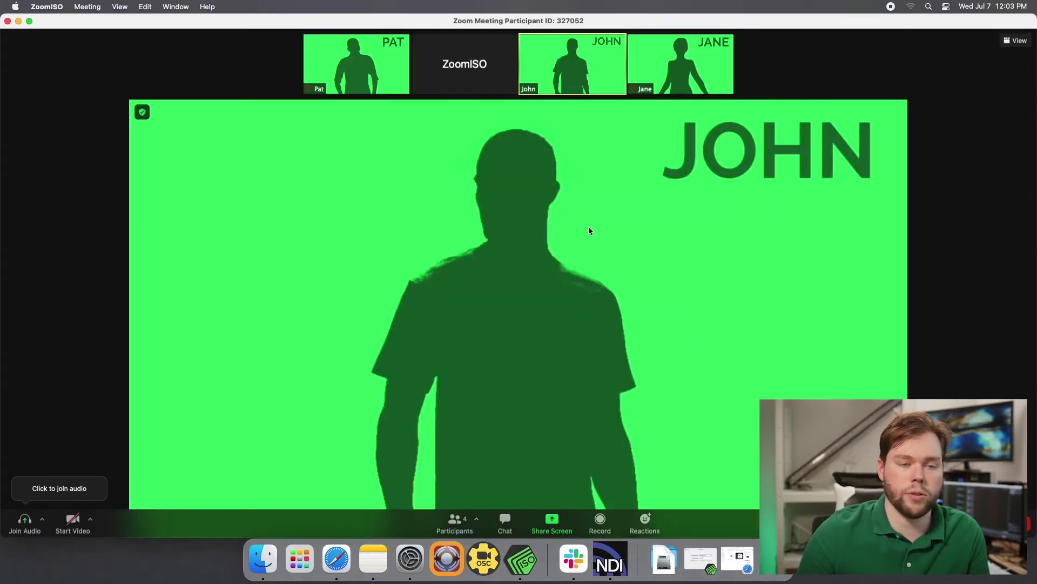
pyautogui.click(610, 559)
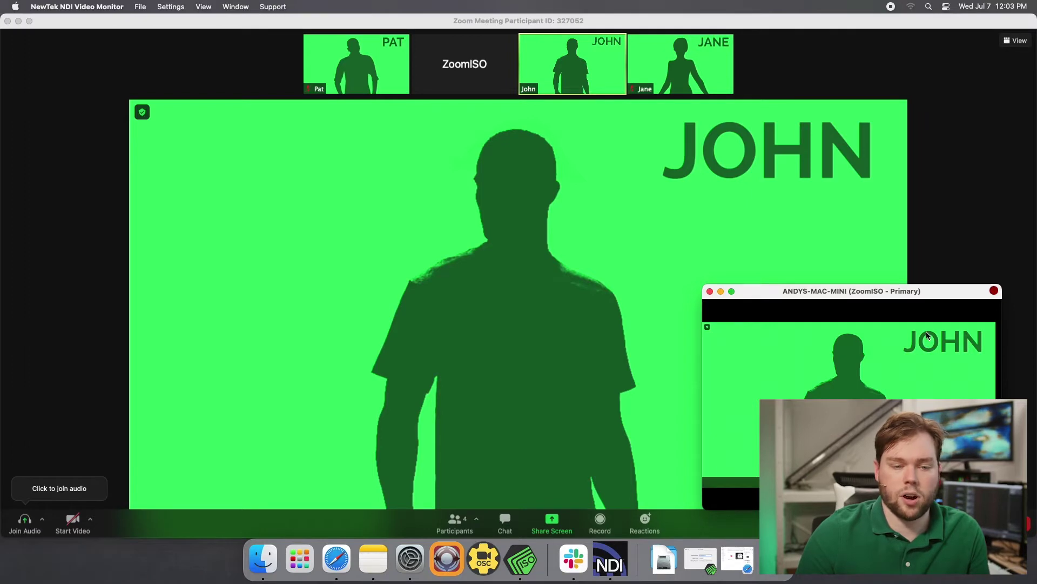
# Step: Return the meeting to Gallery view
pyautogui.click(1016, 41)
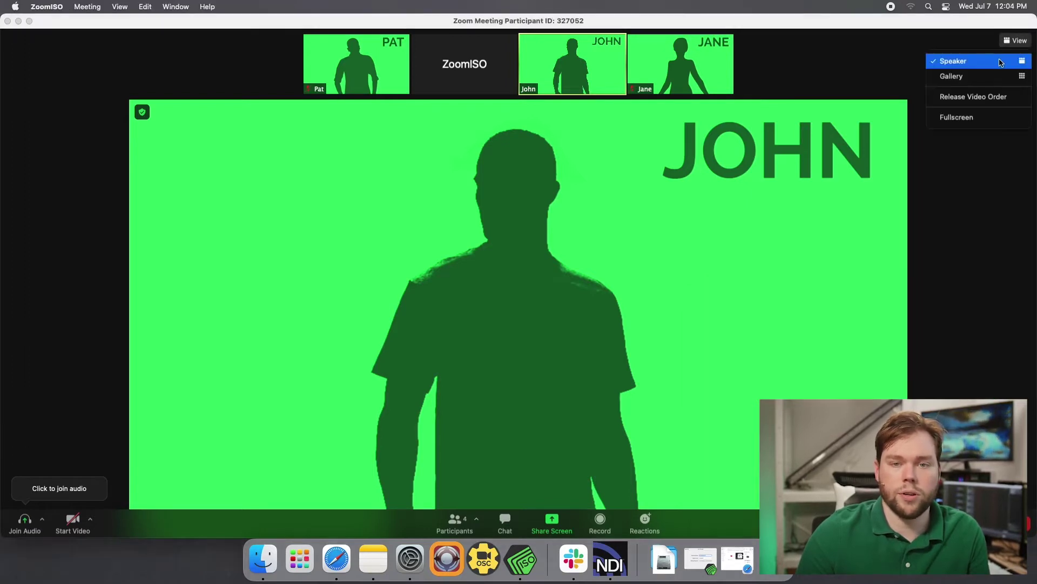
pyautogui.click(951, 74)
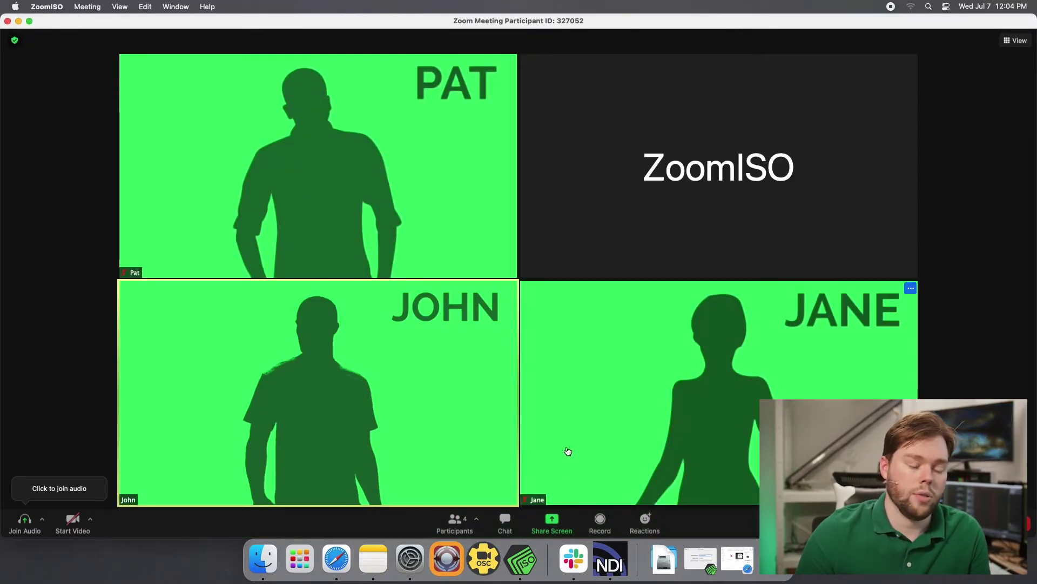
pyautogui.rightClick(566, 570)
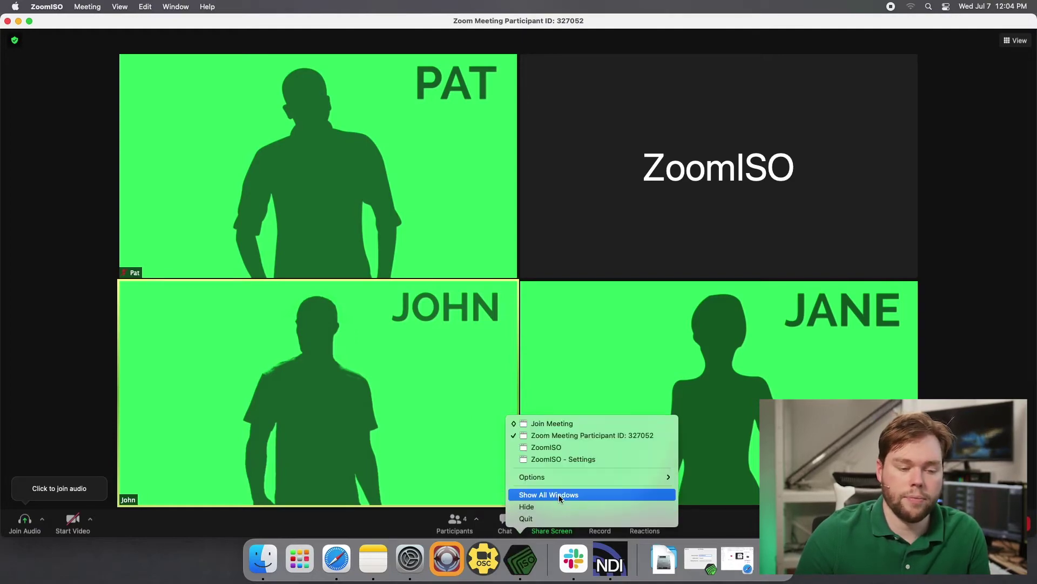
# Step: Bring up the ZoomISO Settings window, then go back to the meeting window
pyautogui.click(584, 489)
pyautogui.click(746, 203)
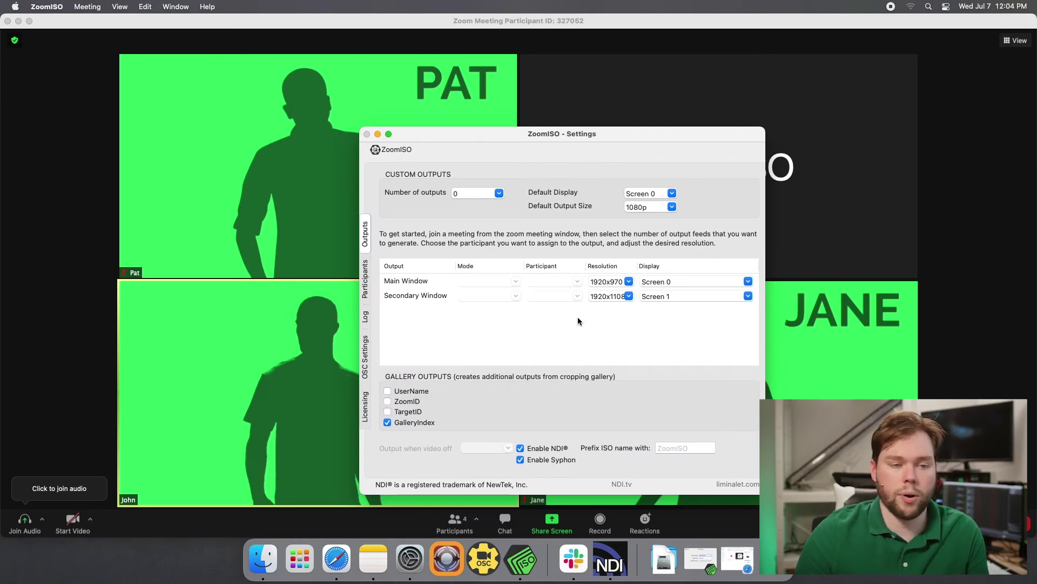
pyautogui.click(92, 340)
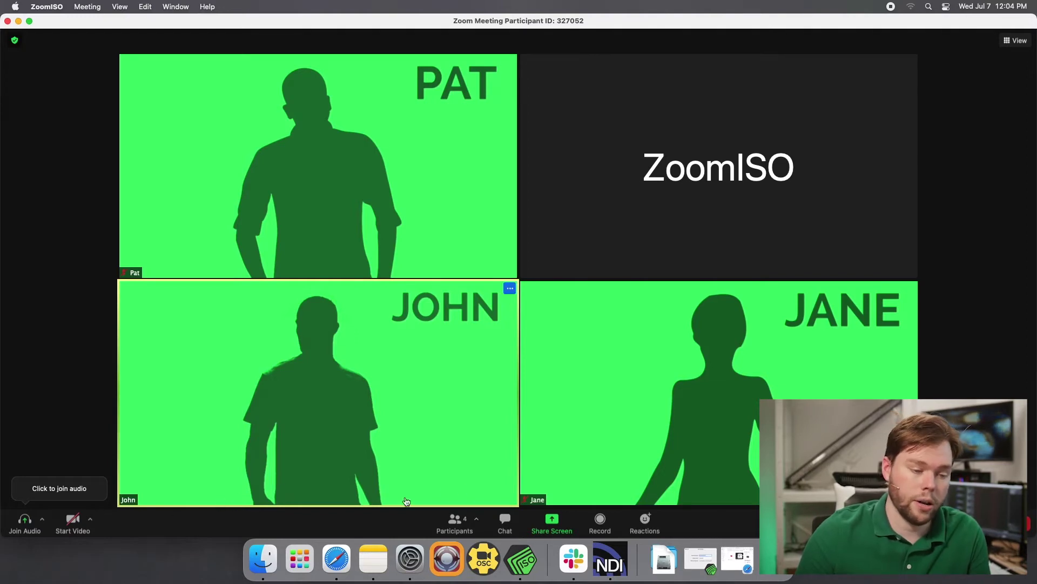
# Step: Enable Use dual monitors in Zoom's General video settings
pyautogui.click(90, 519)
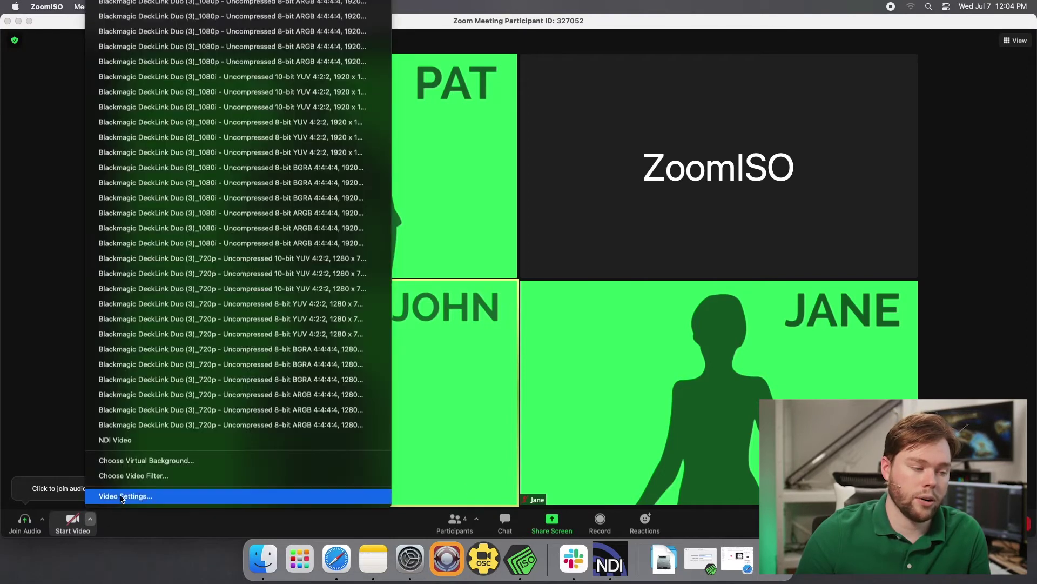
pyautogui.click(116, 496)
pyautogui.click(350, 105)
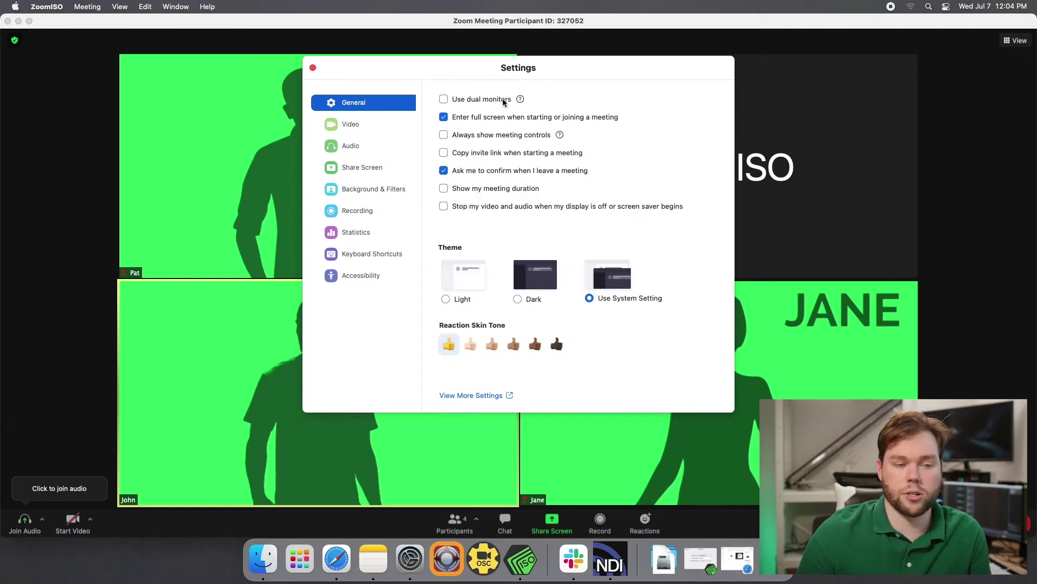
pyautogui.click(444, 99)
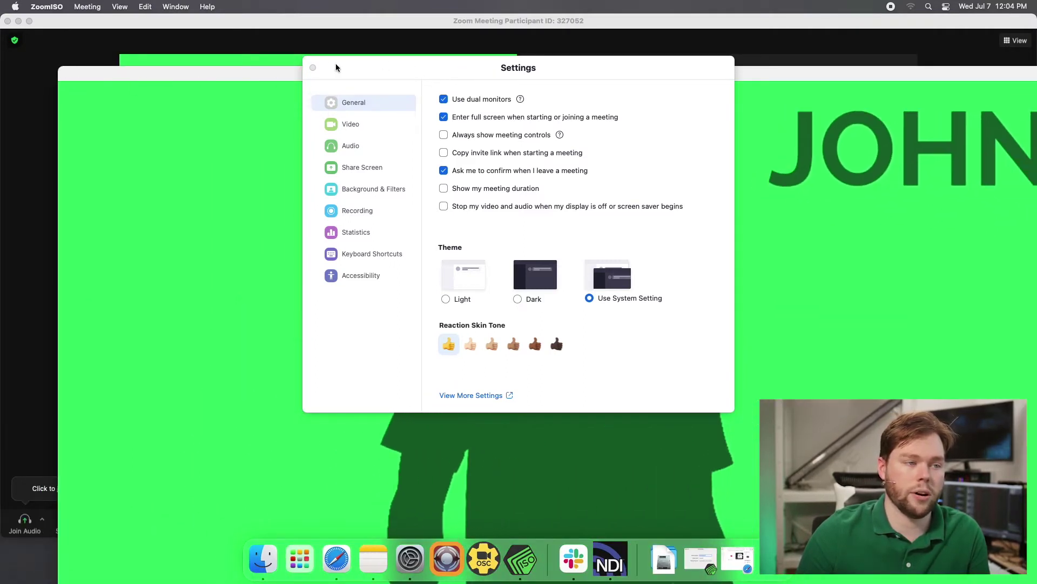
pyautogui.moveTo(335, 67); pyautogui.dragTo(355, 73)
# Step: Switch the NDI monitor to the ZoomISO - Secondary source
pyautogui.click(610, 559)
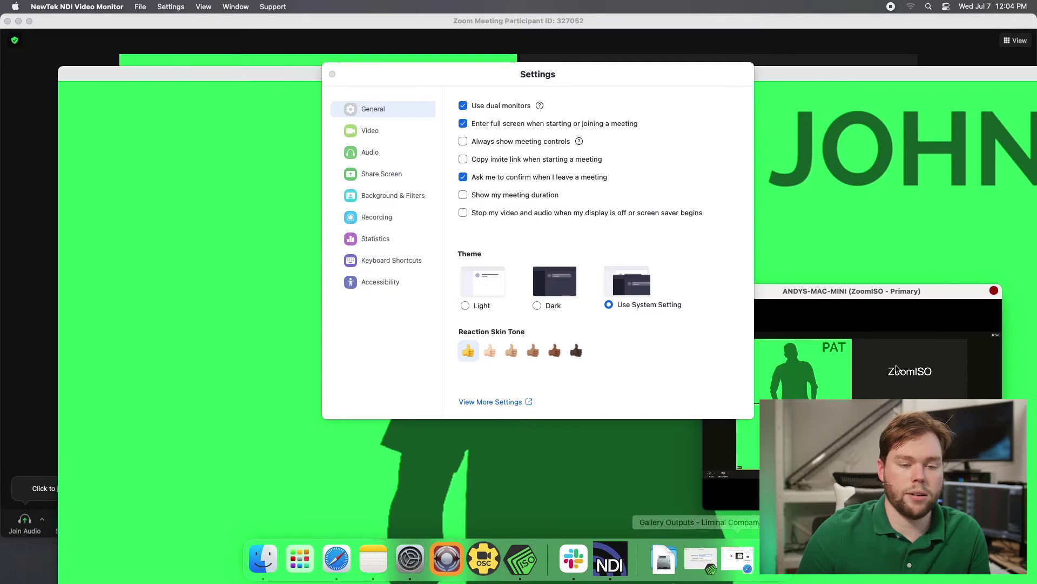
pyautogui.click(136, 6)
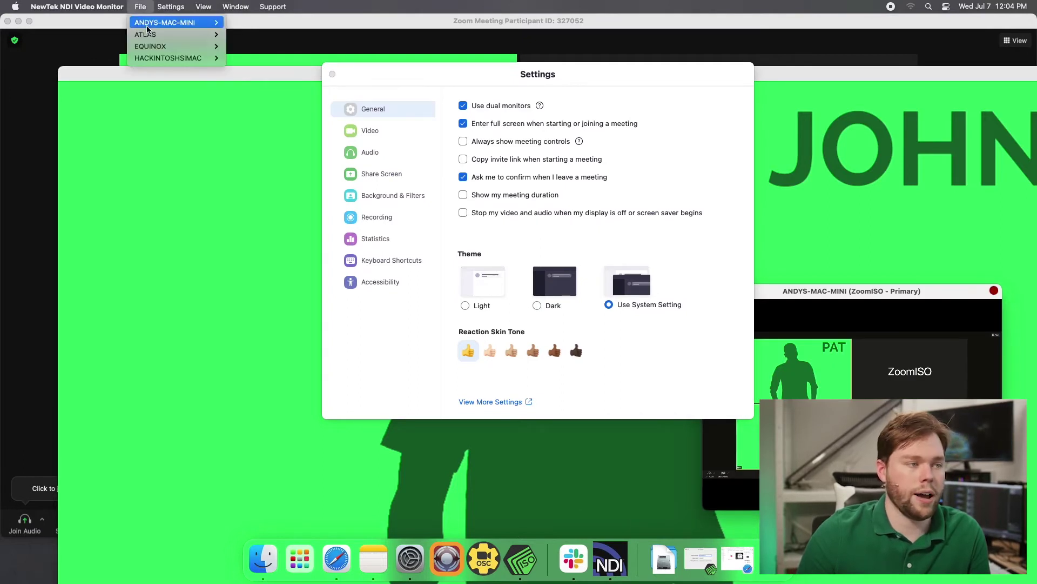
pyautogui.moveTo(163, 48)
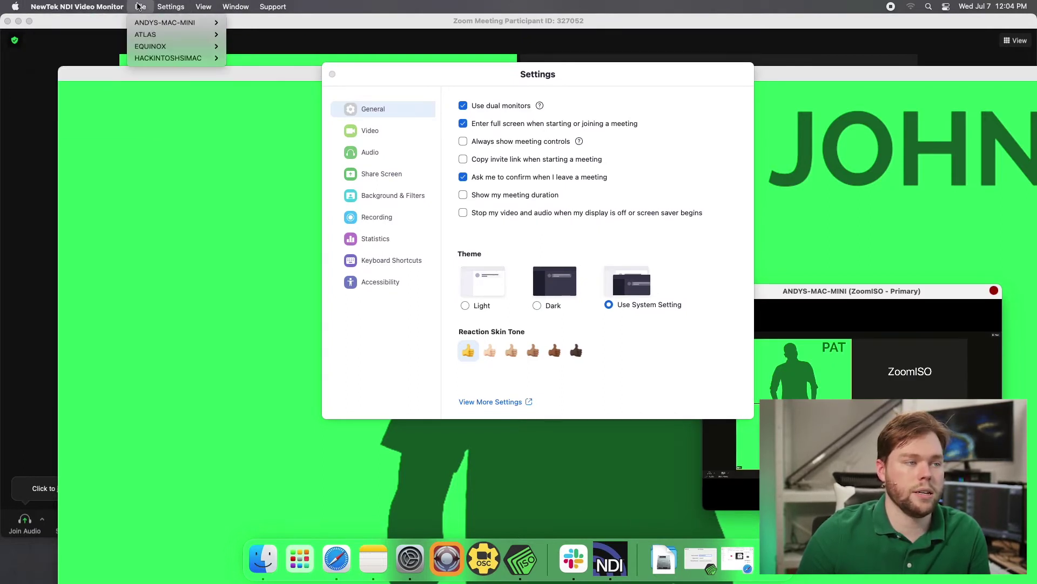
pyautogui.moveTo(157, 22)
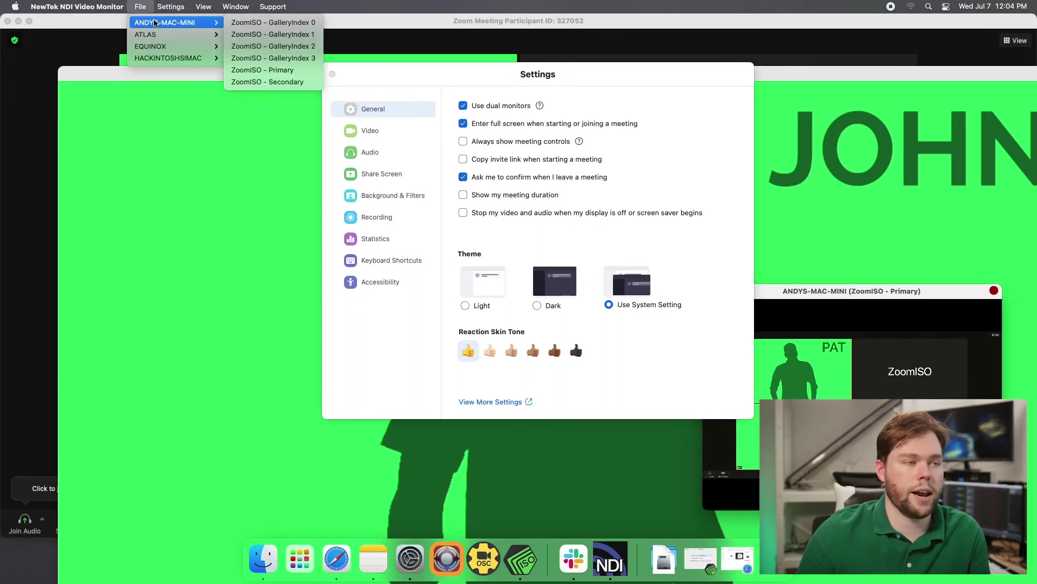
pyautogui.click(290, 83)
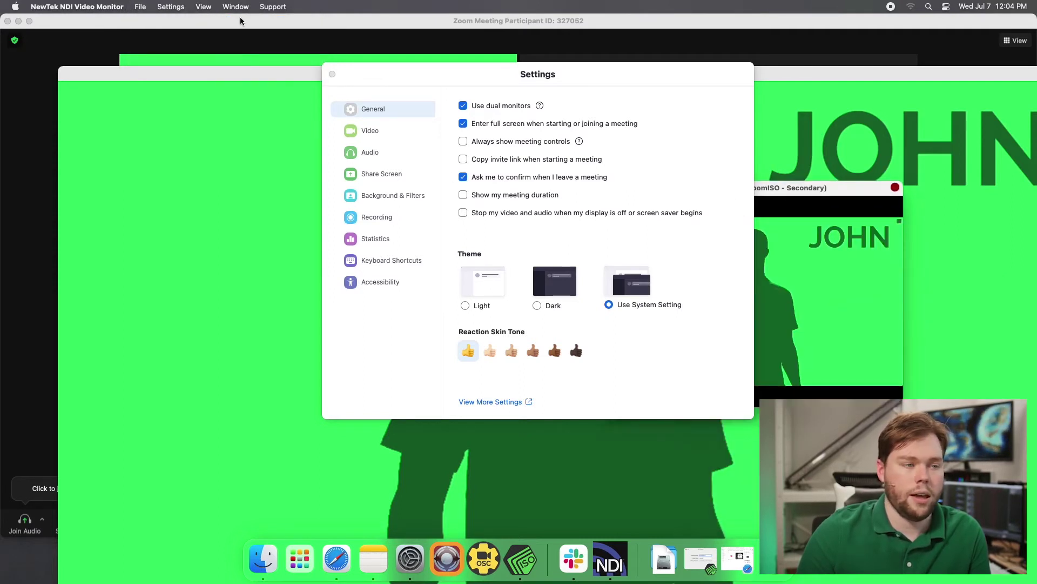
# Step: Close Zoom's settings, centre the Secondary feed window, and return to the gallery desktop
pyautogui.click(225, 87)
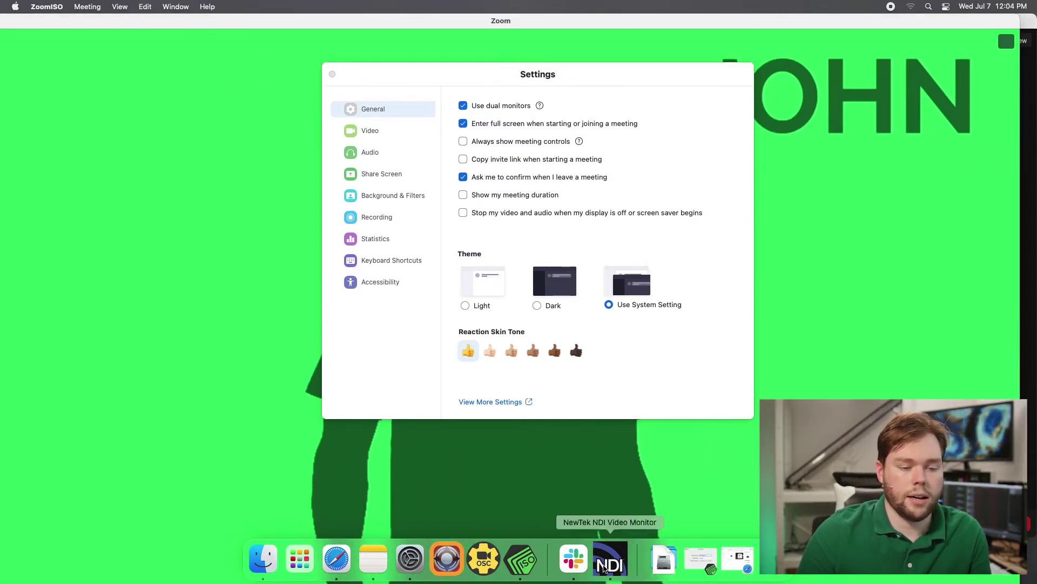
pyautogui.click(610, 558)
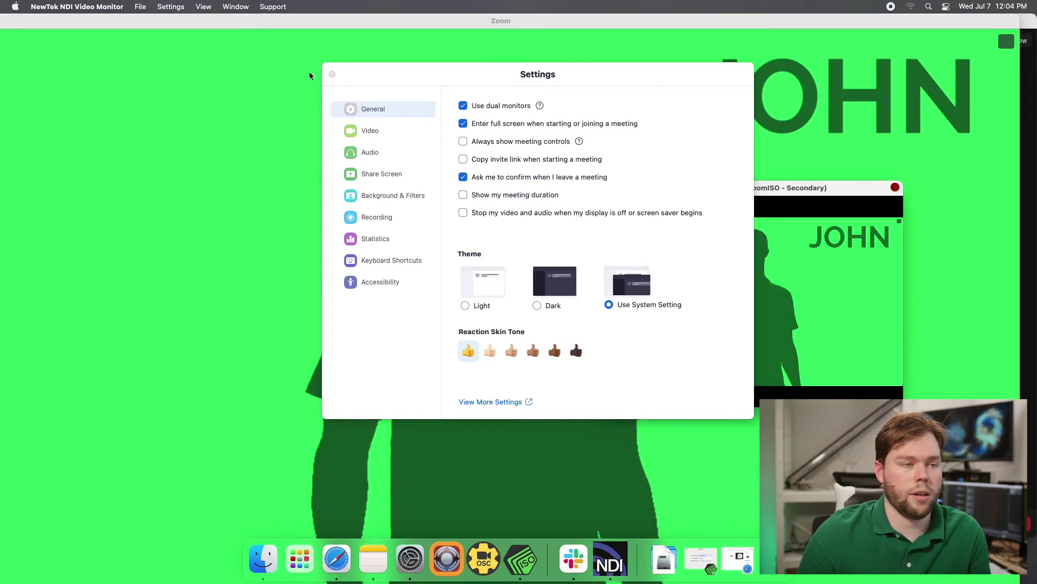
pyautogui.click(333, 74)
pyautogui.moveTo(705, 189); pyautogui.dragTo(607, 157)
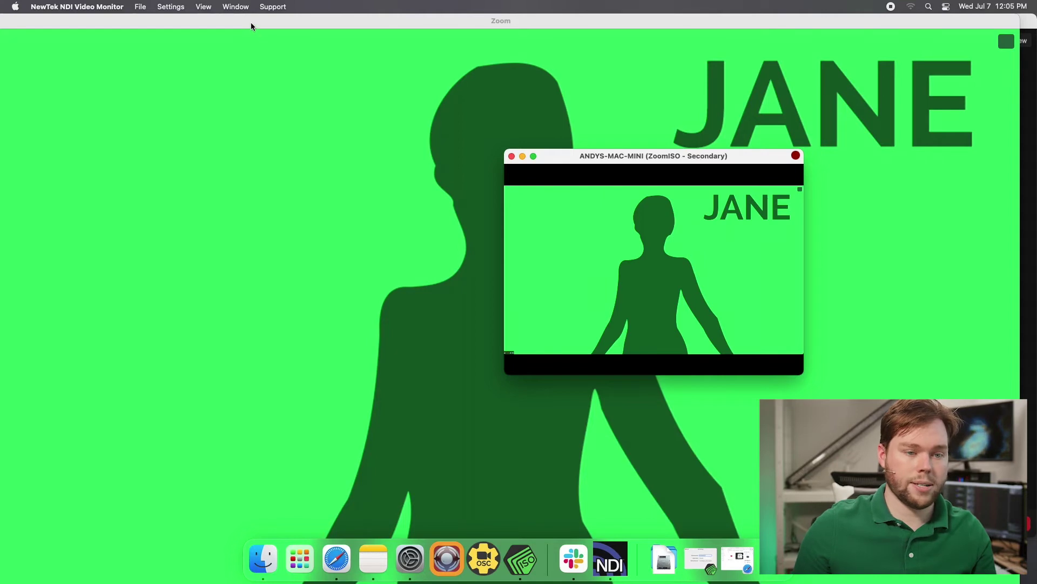
pyautogui.hotkey('ctrl', 'Left')
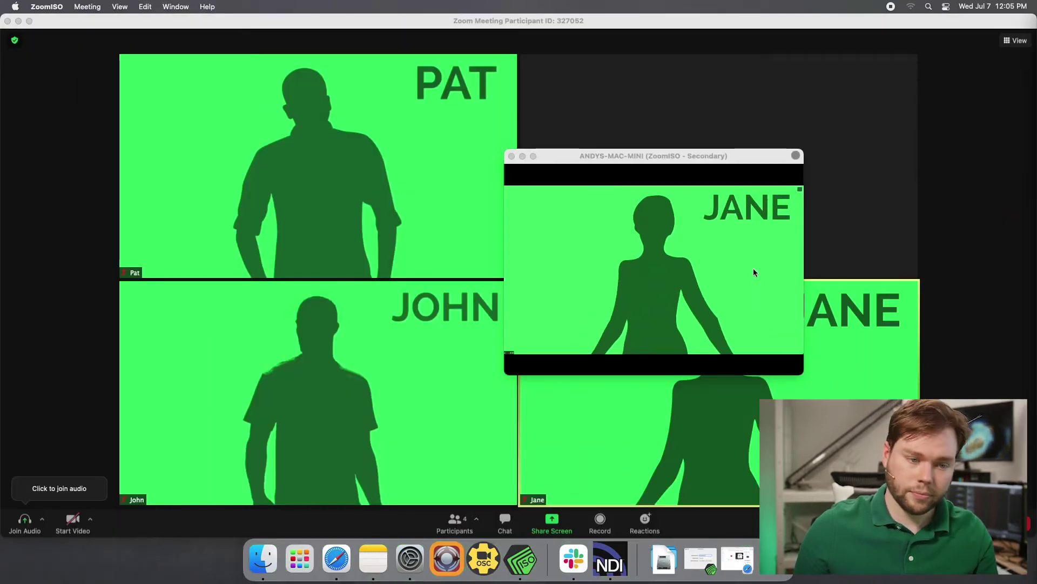
# Step: Bring the ZoomISO Settings window to the front over the gallery meeting
pyautogui.rightClick(536, 561)
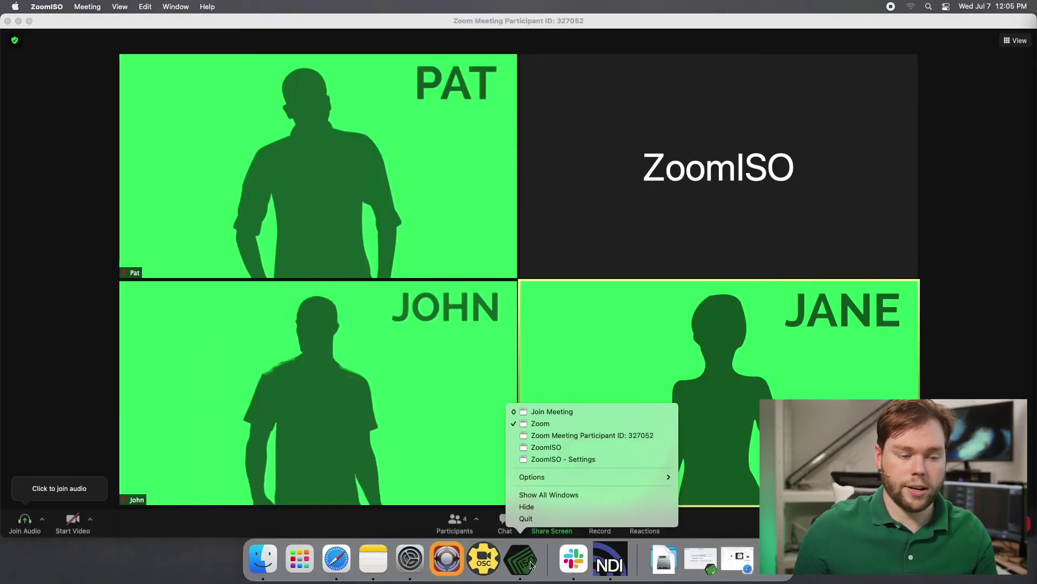
pyautogui.click(579, 493)
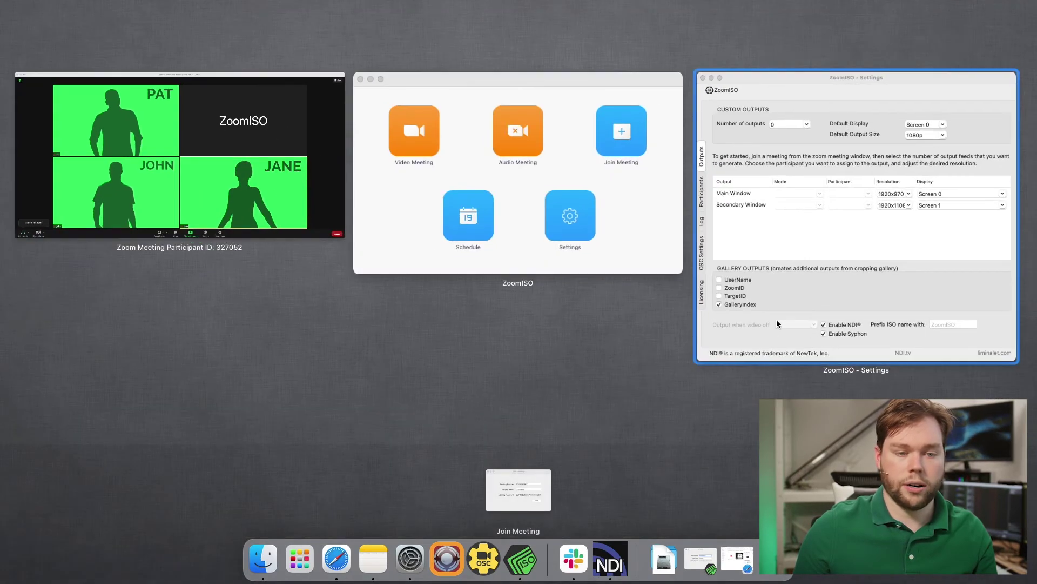
pyautogui.click(776, 319)
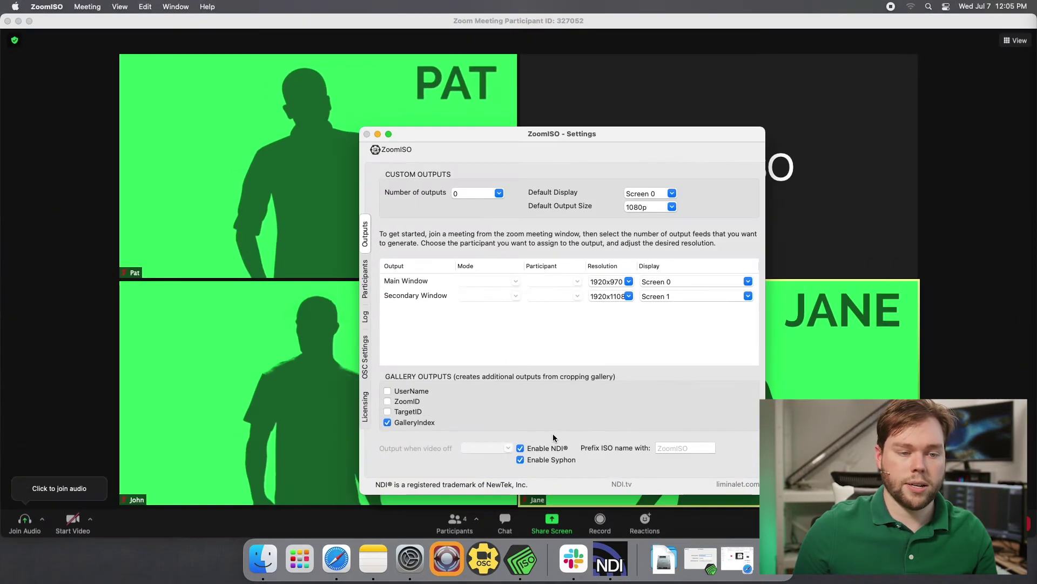
# Step: Try 1920x1080 for the Secondary Window resolution, then restore it to 1920x1108
pyautogui.click(629, 296)
pyautogui.click(612, 364)
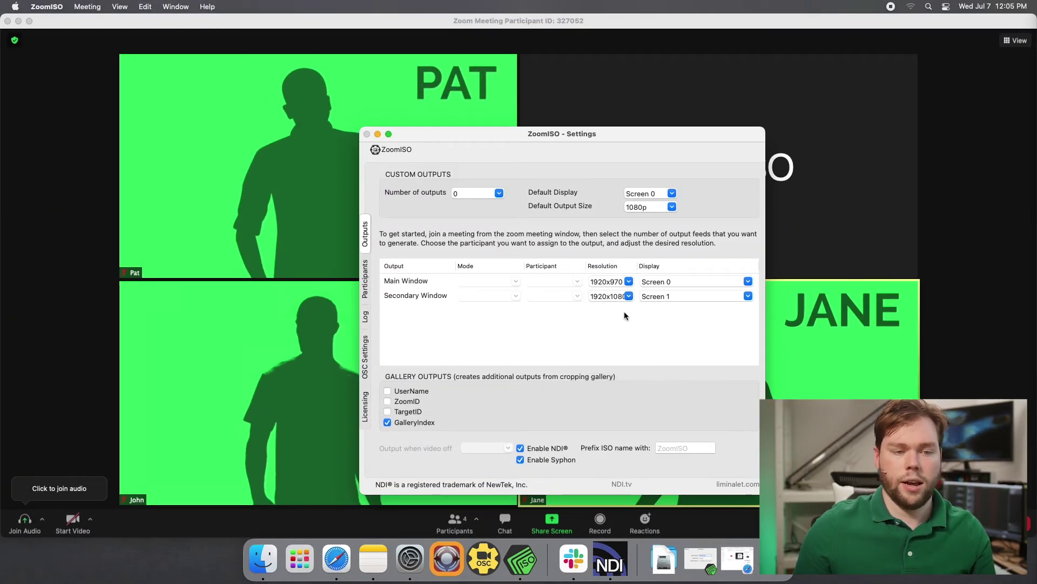
pyautogui.click(628, 296)
pyautogui.click(608, 361)
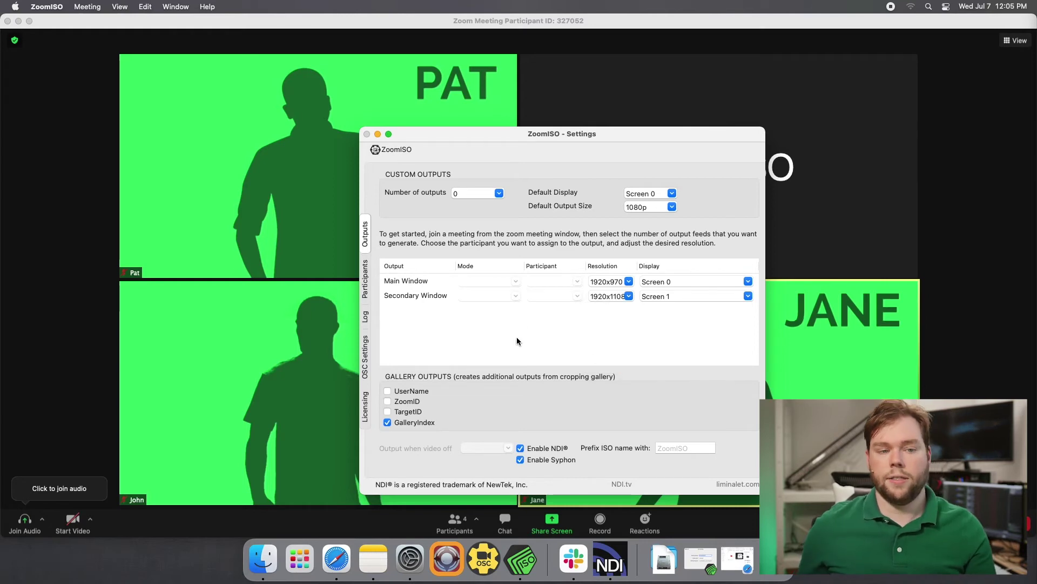
# Step: Move the NDI monitor window up-left and switch it to the ZoomISO - Primary source
pyautogui.click(613, 565)
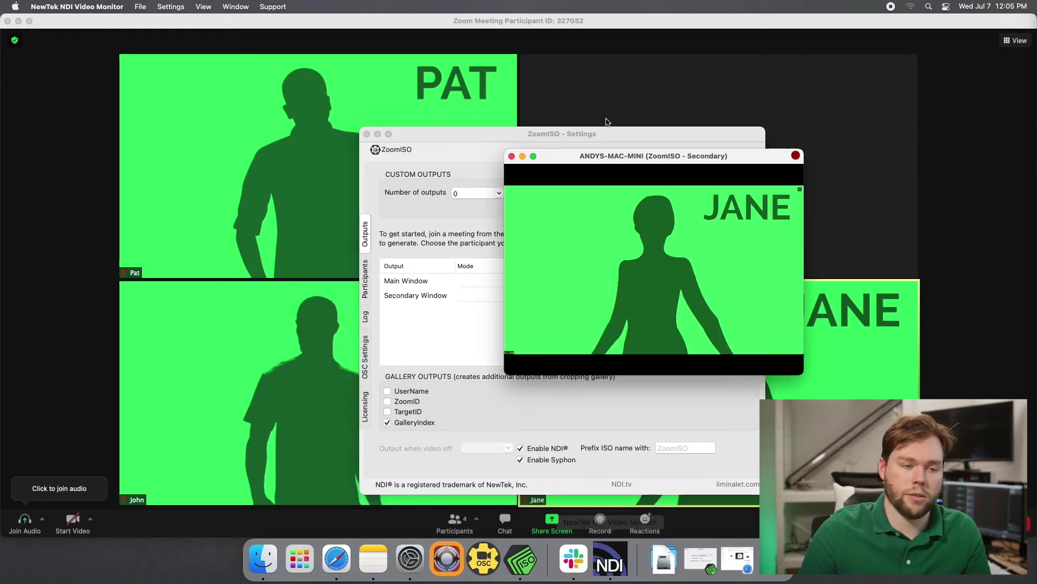
pyautogui.moveTo(596, 161); pyautogui.dragTo(412, 128)
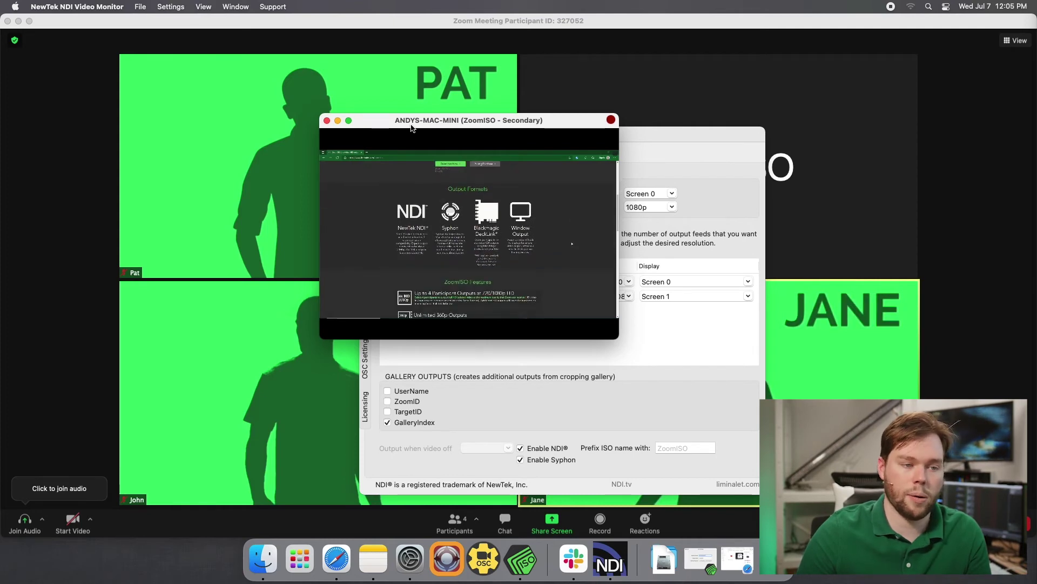
pyautogui.click(140, 7)
pyautogui.moveTo(163, 24)
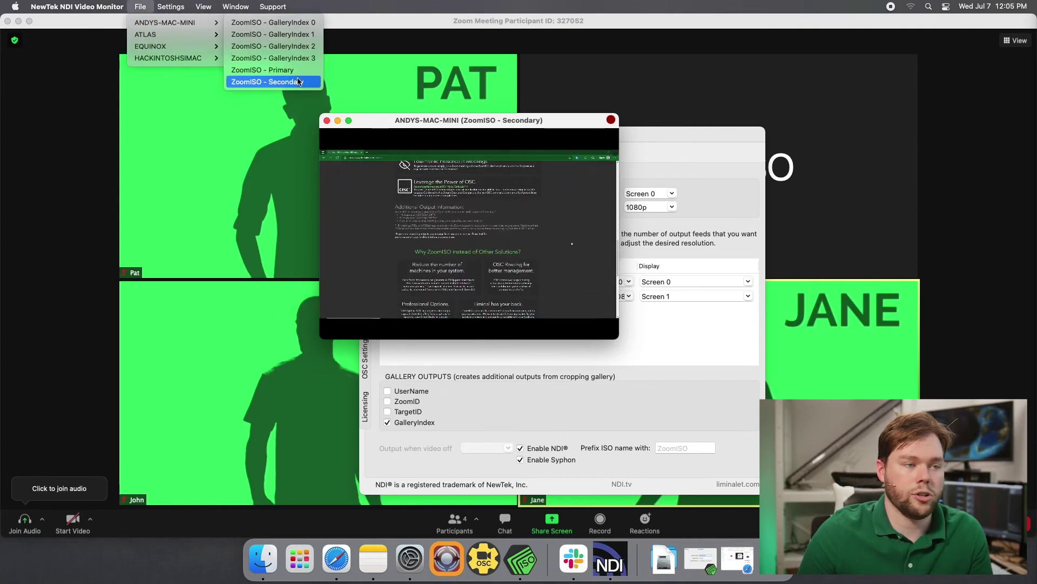
pyautogui.click(263, 70)
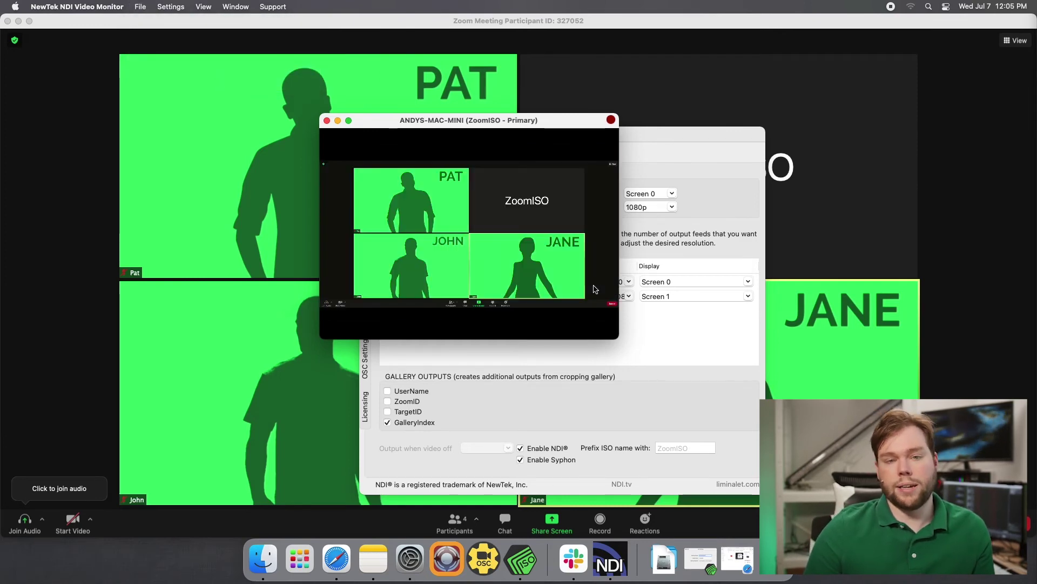
pyautogui.click(1016, 40)
# Step: Put the meeting in Speaker view, then switch the NDI monitor to ZoomISO - Secondary
pyautogui.click(973, 60)
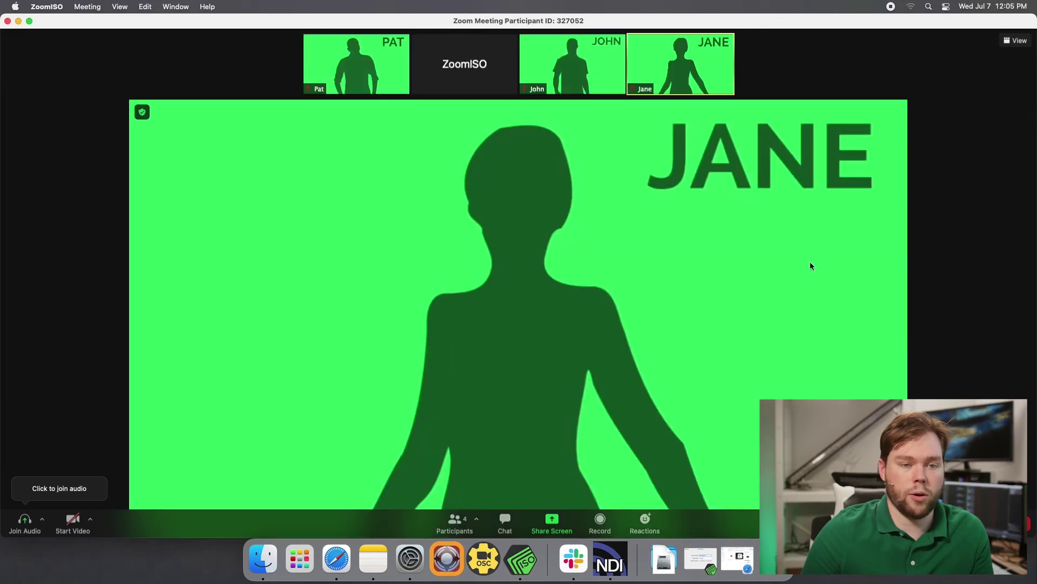
pyautogui.click(610, 559)
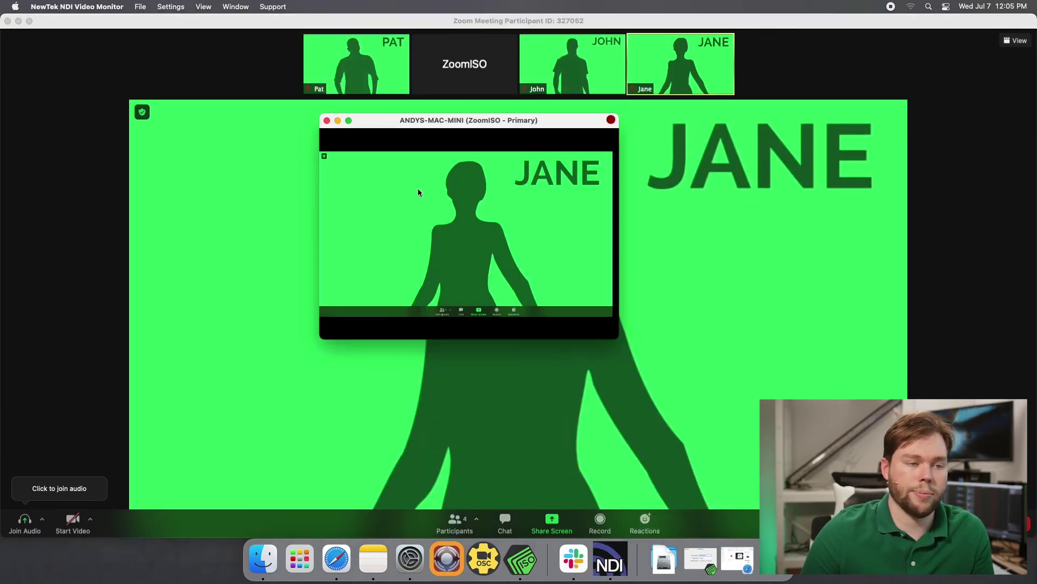
pyautogui.click(139, 6)
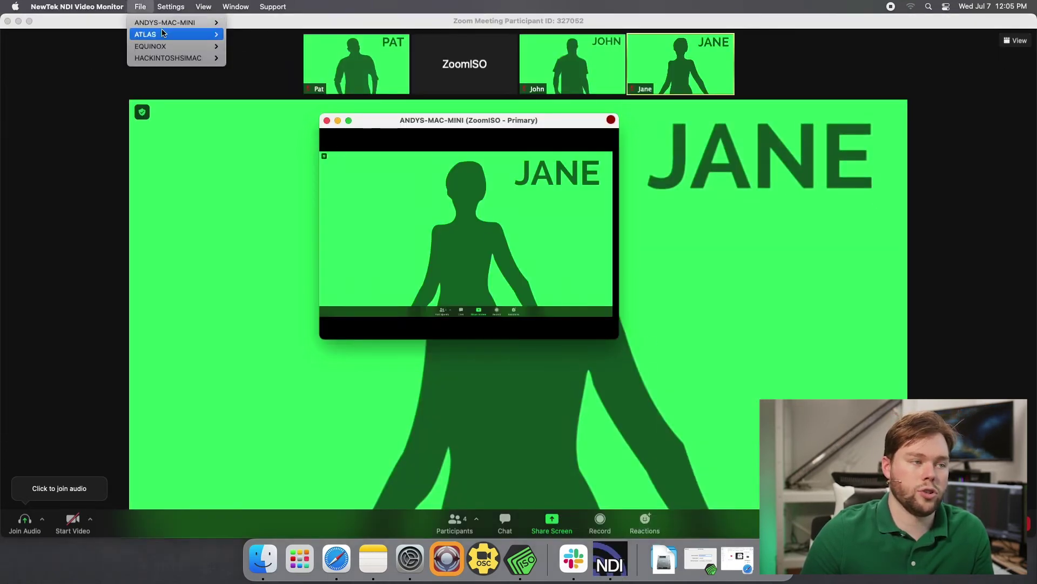
pyautogui.moveTo(173, 23)
pyautogui.click(267, 81)
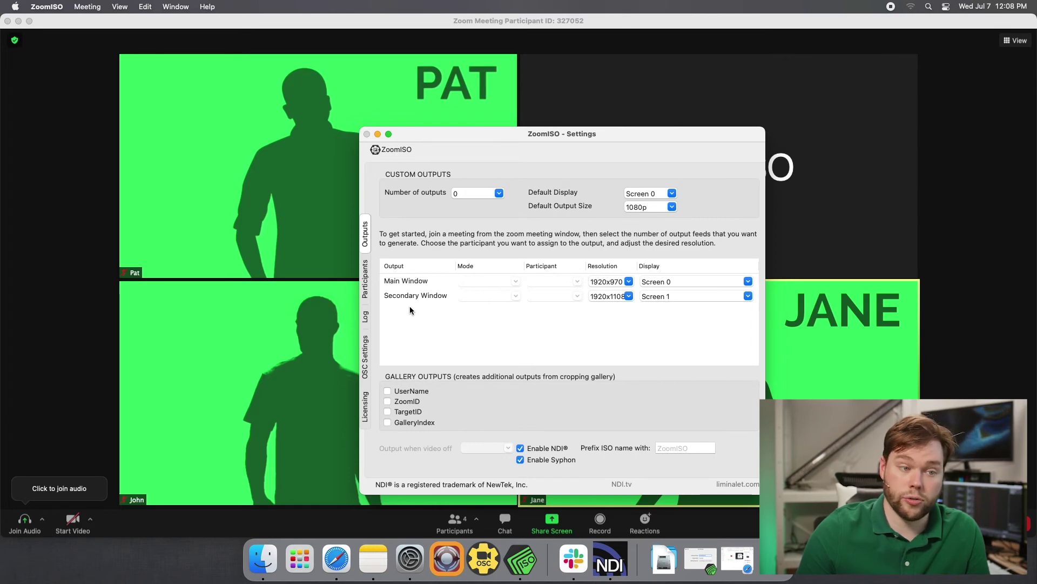
# Step: Set Number of outputs to 2 and assign a different participant to Output 1 and Output 2
pyautogui.click(499, 193)
pyautogui.click(457, 225)
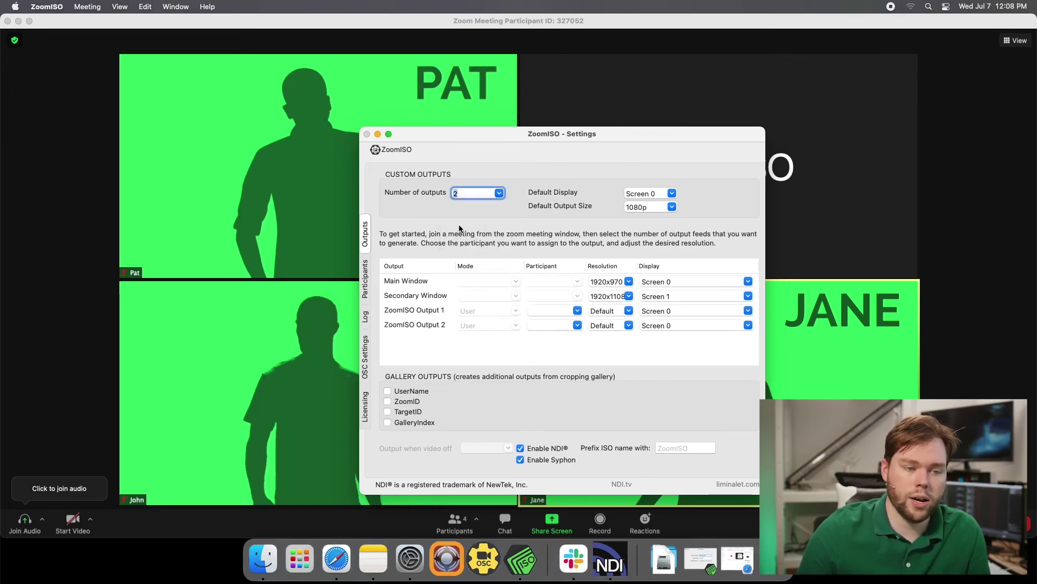
pyautogui.click(577, 310)
pyautogui.click(550, 336)
pyautogui.click(577, 325)
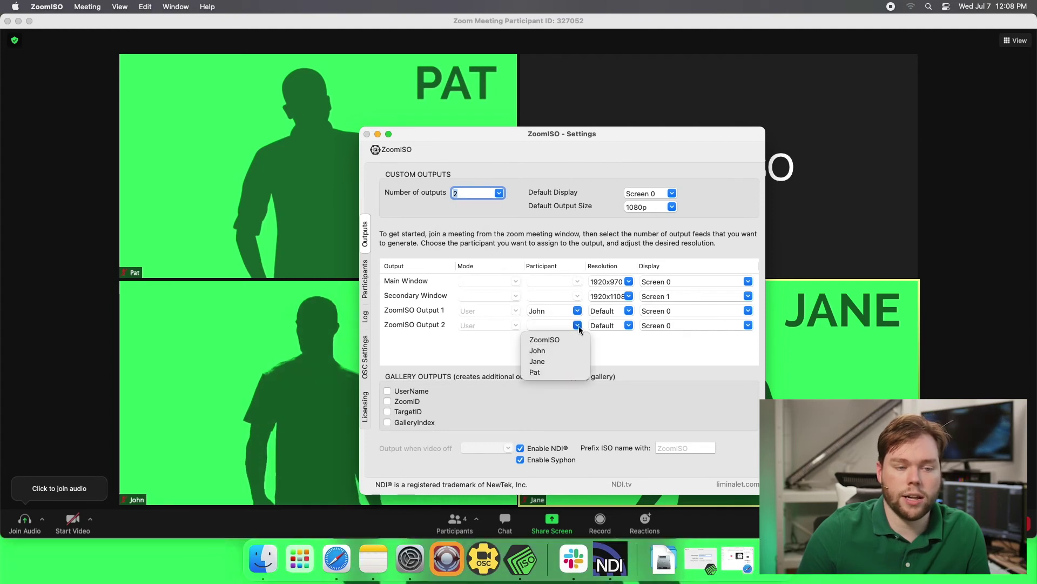
pyautogui.click(555, 363)
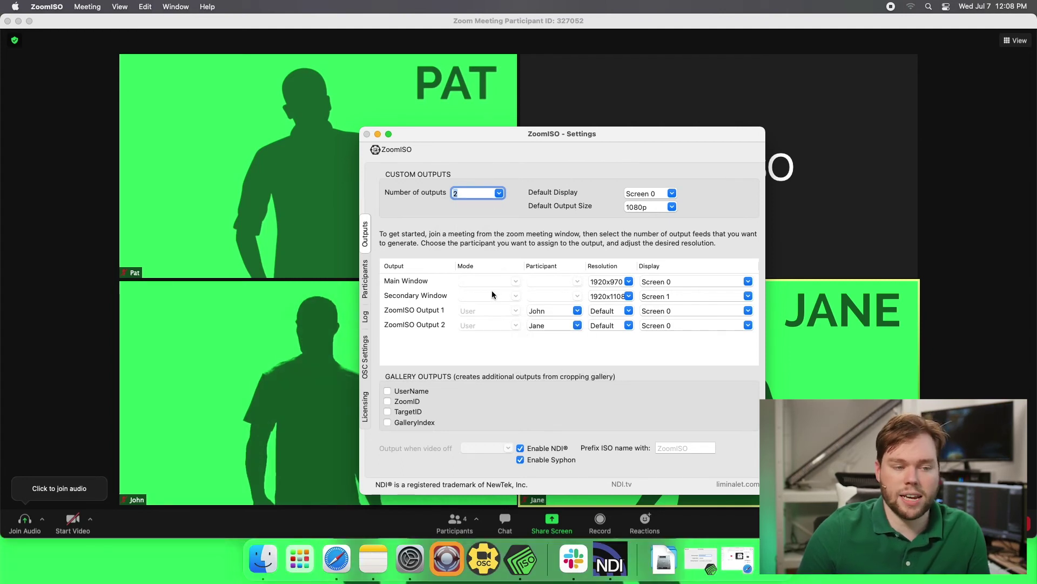
pyautogui.click(610, 561)
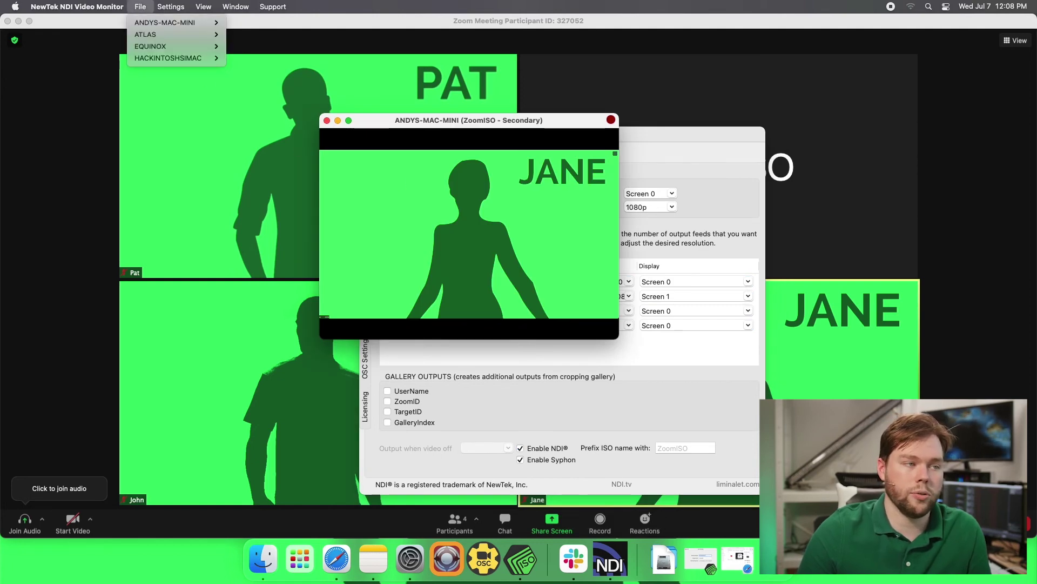
# Step: Switch the NDI monitor to the ZoomISO - 1 custom output feed and move it down-right
pyautogui.moveTo(173, 23)
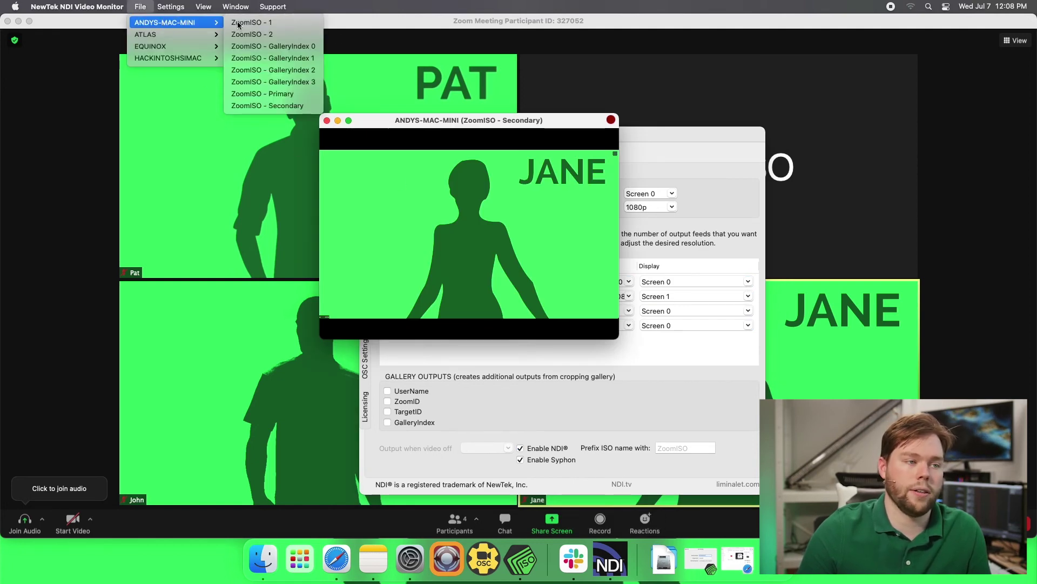
pyautogui.click(286, 104)
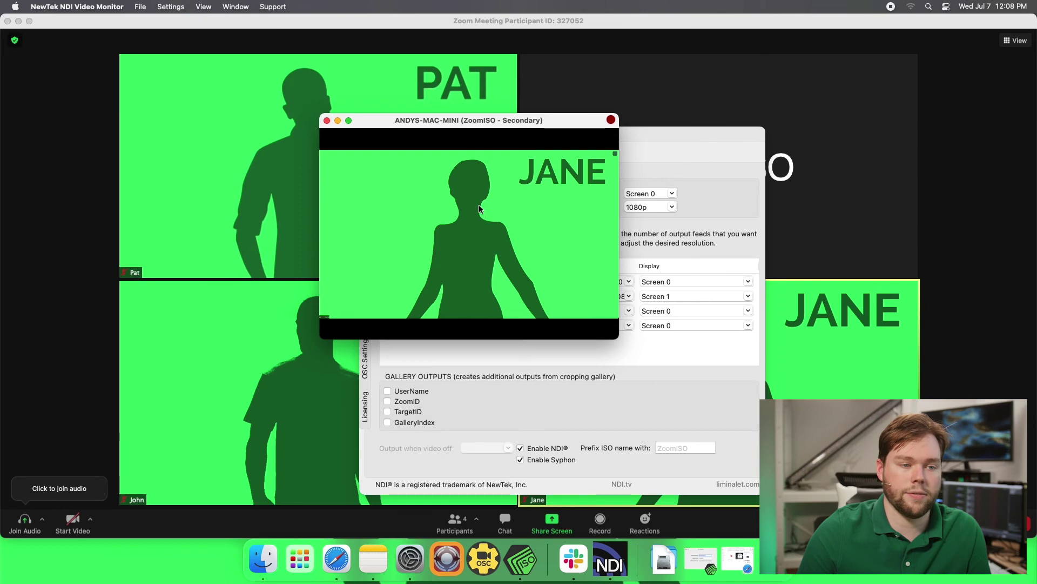
pyautogui.click(140, 7)
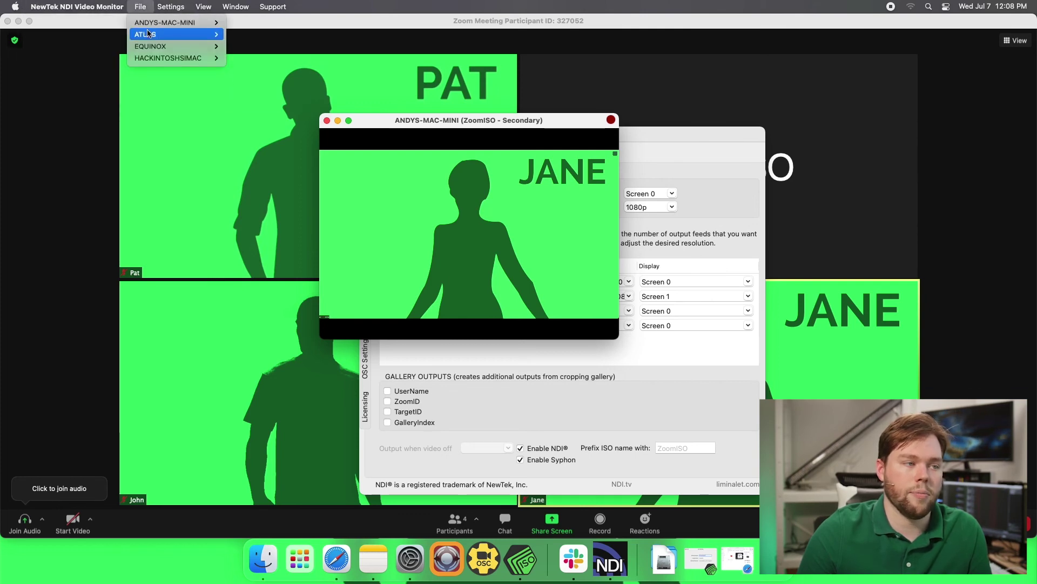
pyautogui.moveTo(173, 22)
pyautogui.click(273, 23)
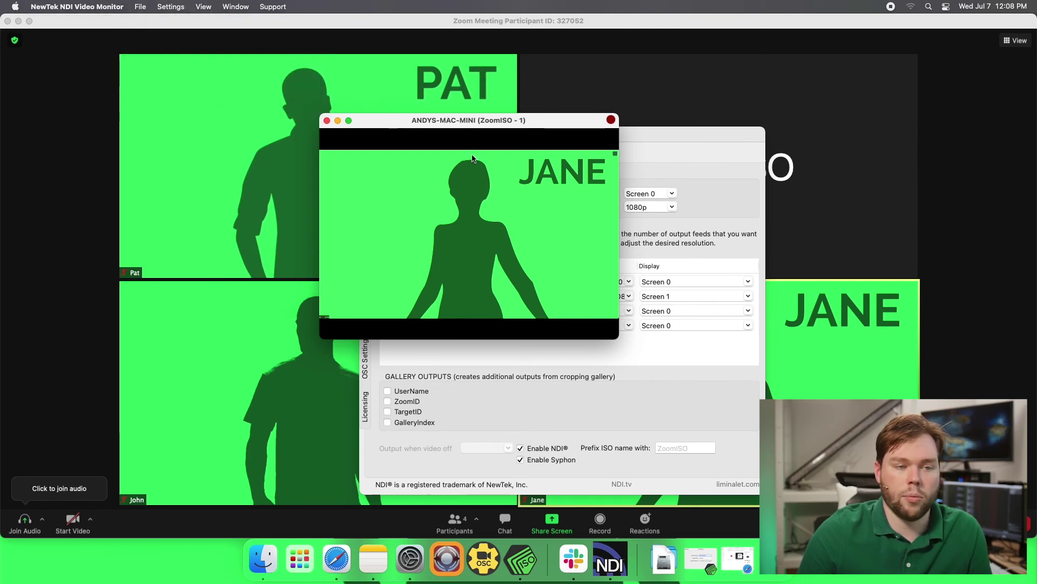
pyautogui.moveTo(483, 119); pyautogui.dragTo(774, 256)
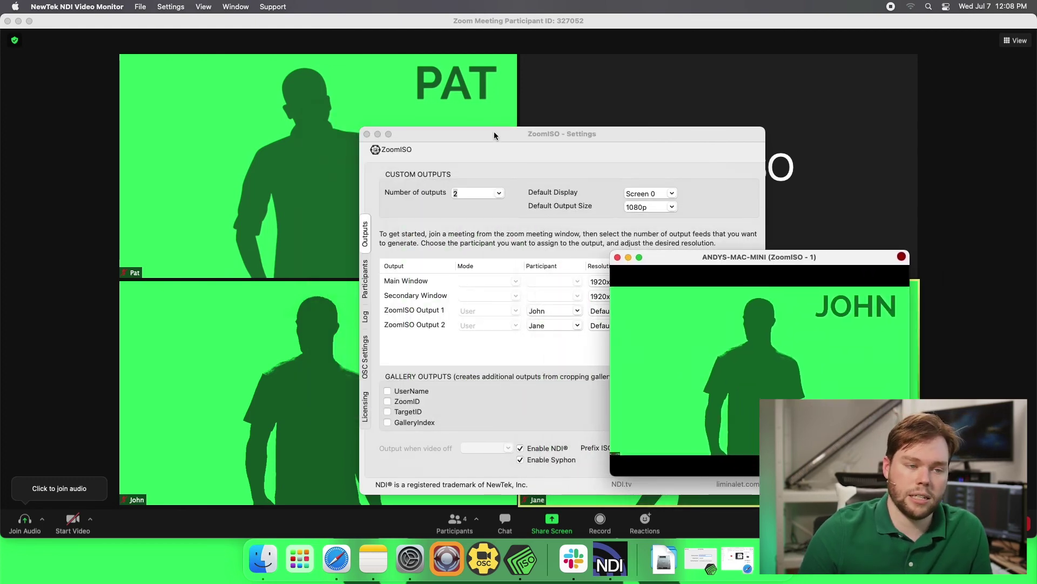